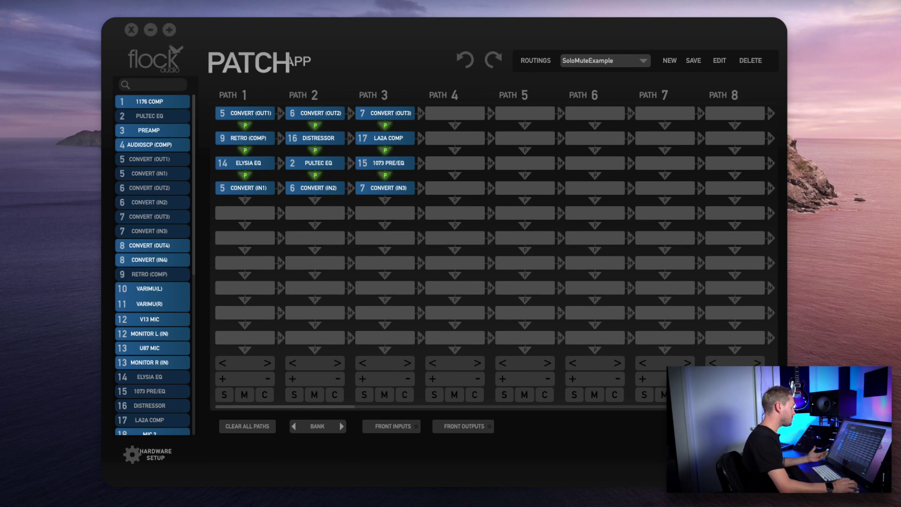
- Solo path 2 and then unsolo it, then mute paths 3 and 2
left_click(294, 395)
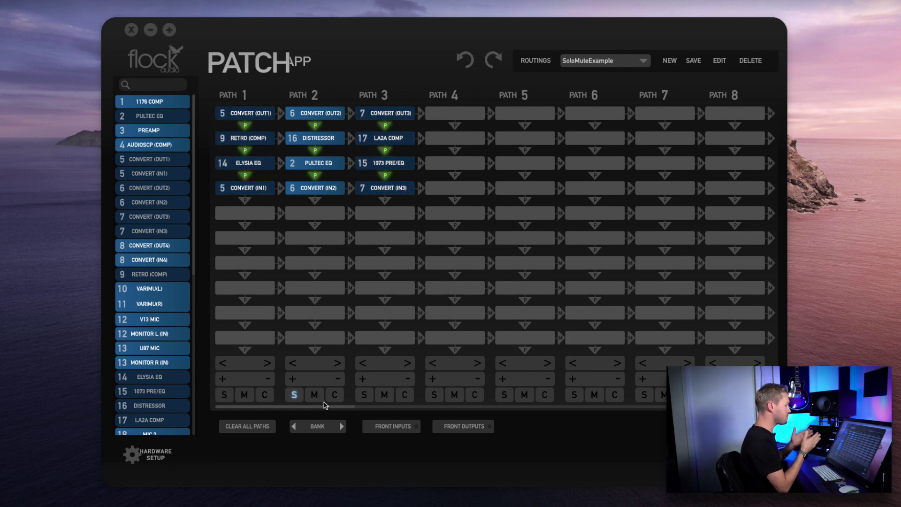
left_click(296, 397)
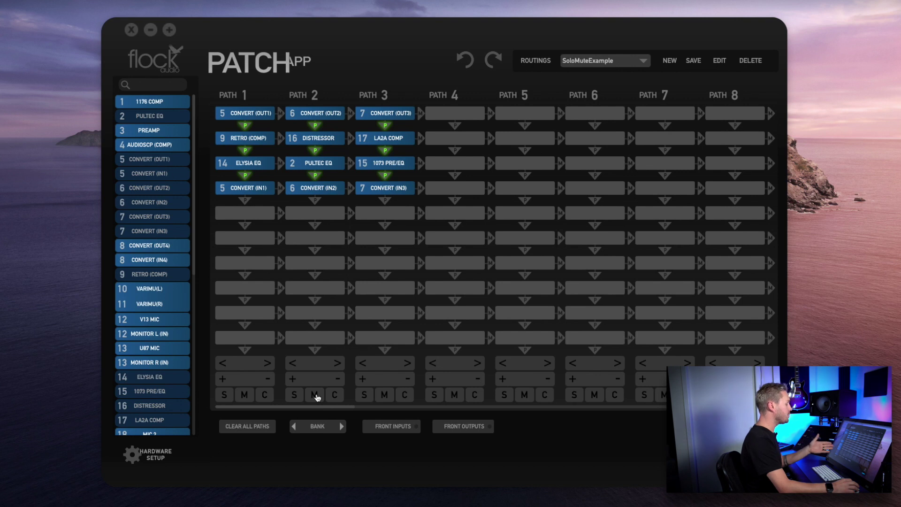
left_click(385, 395)
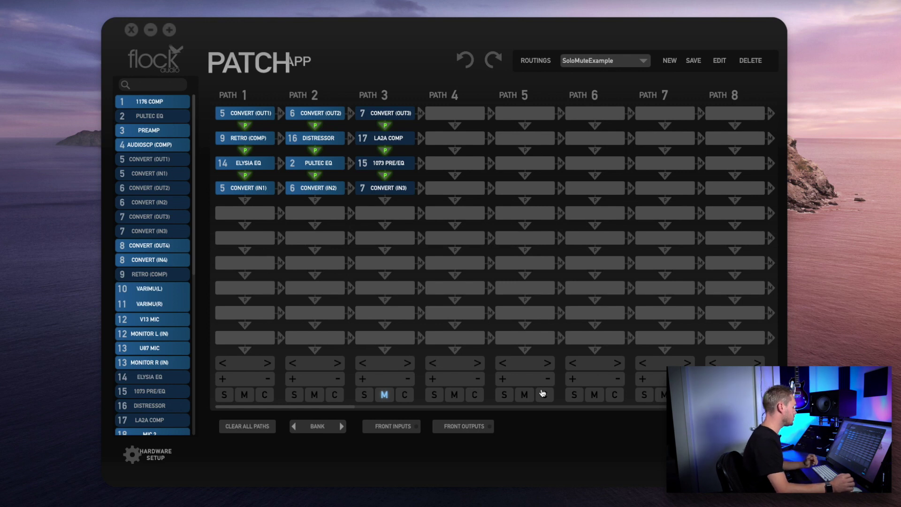
left_click(315, 396)
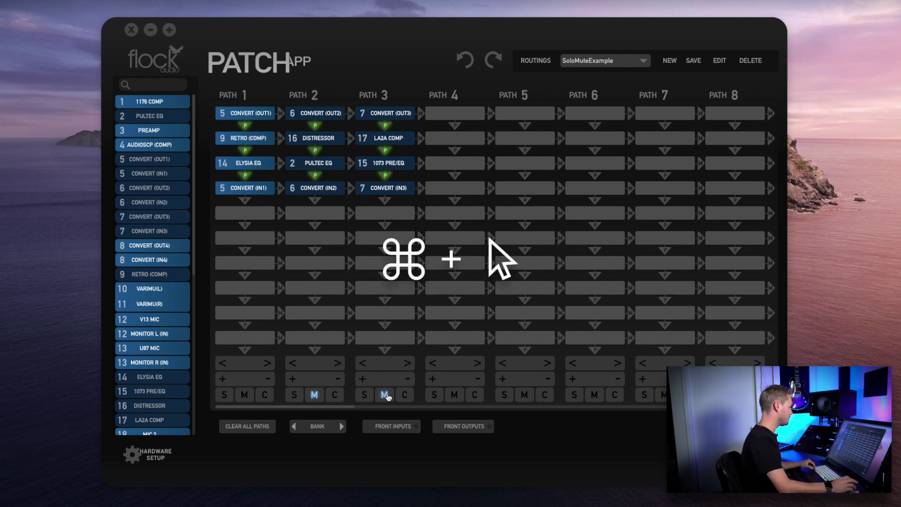
- Clear all mutes, solo paths 2 and 3 together, then clear all solos
left_click(386, 396, "super")
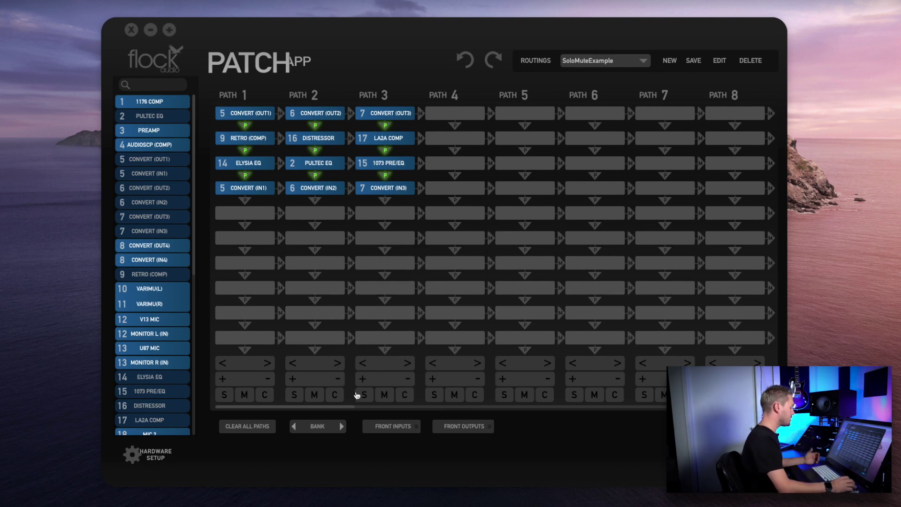
left_click(294, 395)
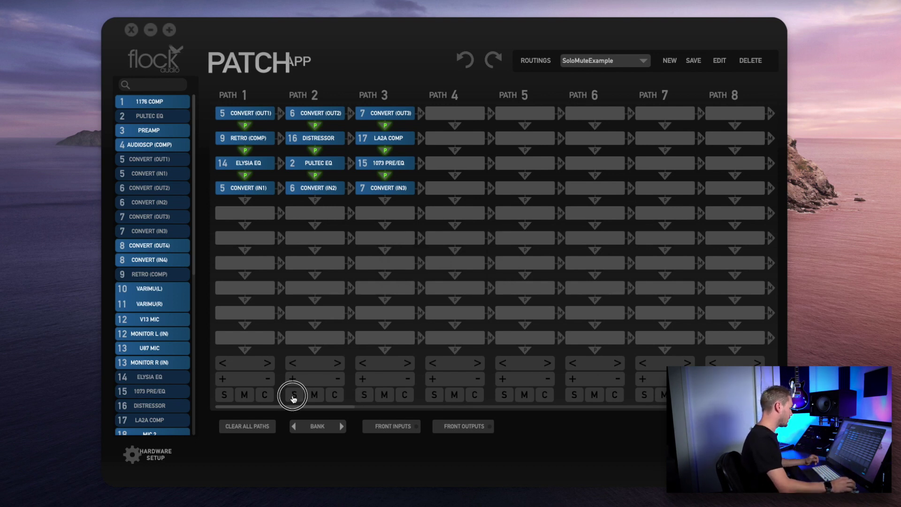
left_click(364, 395)
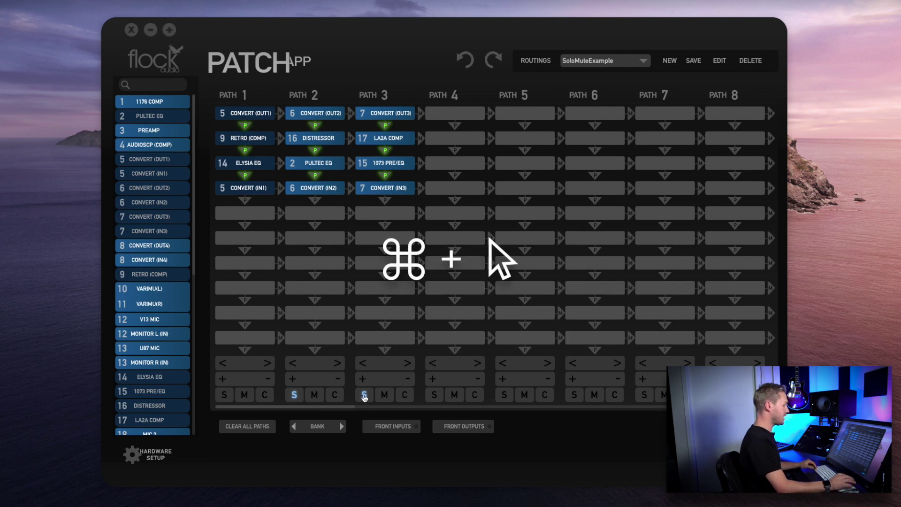
left_click(365, 397, "super")
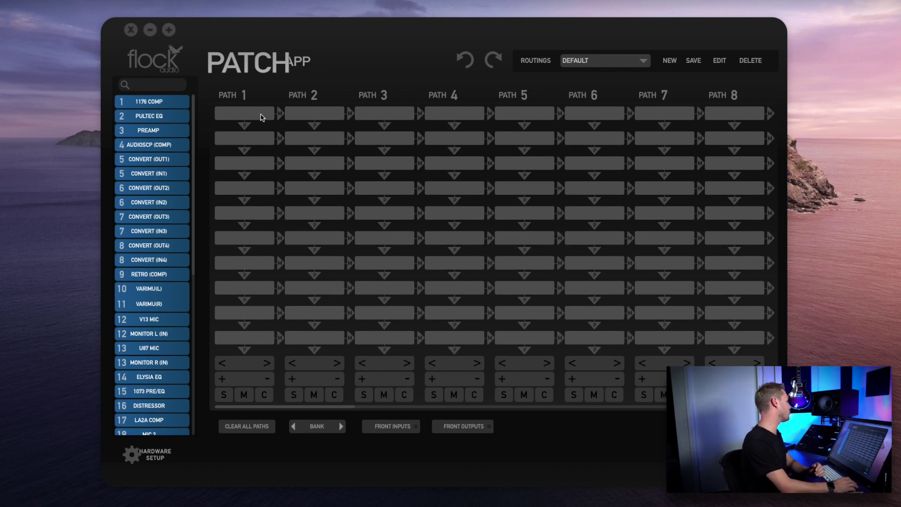
- Select path 1's first empty slot in the DEFAULT routing to assign hardware
left_click(262, 117)
- Patch V13 MIC, PREAMP, PULTEC EQ, RETRO (COMP) and CONVERT (OUT2) into path 1's five slots
left_click(313, 116)
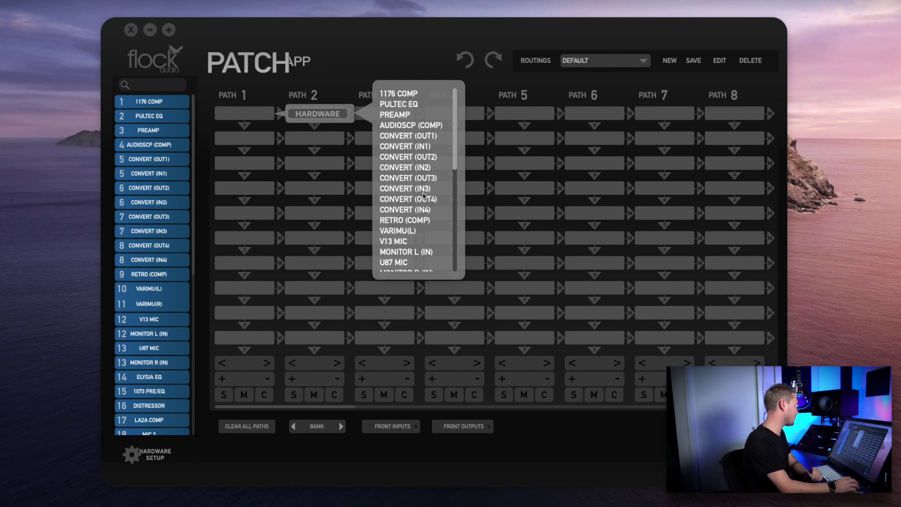
left_click(404, 241)
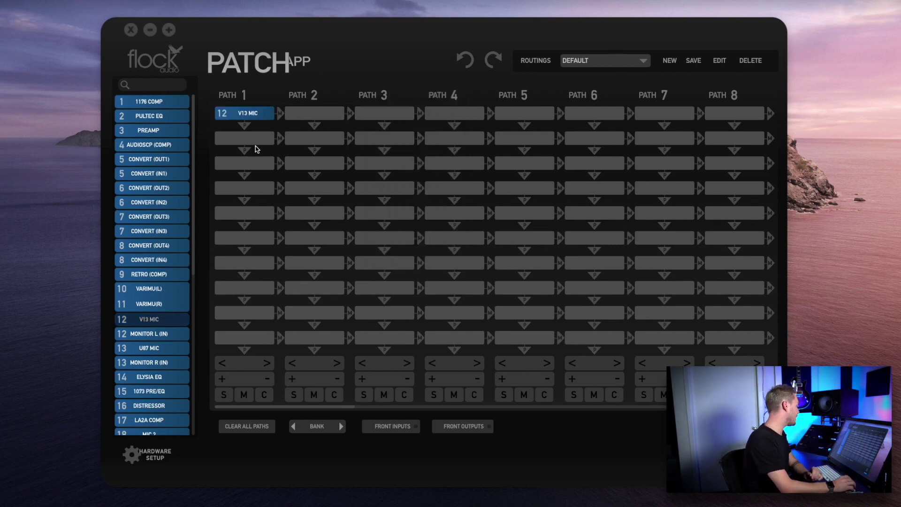
left_click(322, 139)
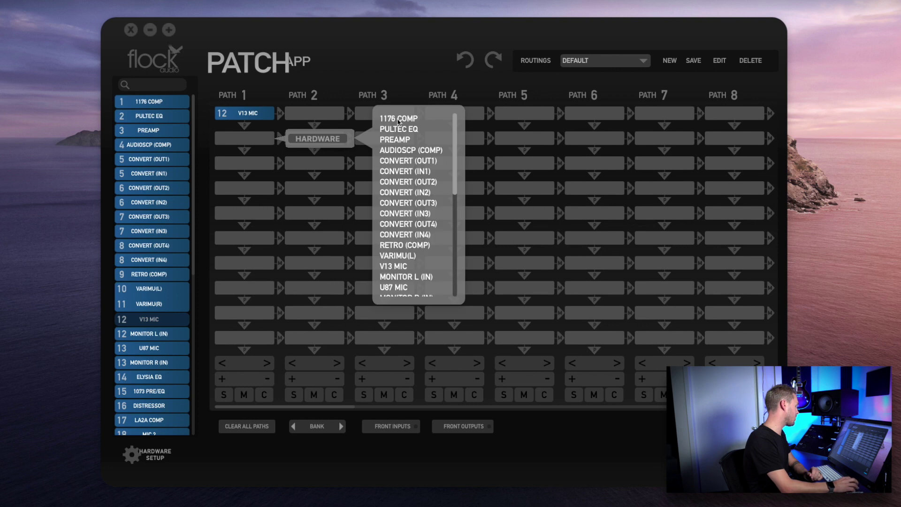
left_click(401, 141)
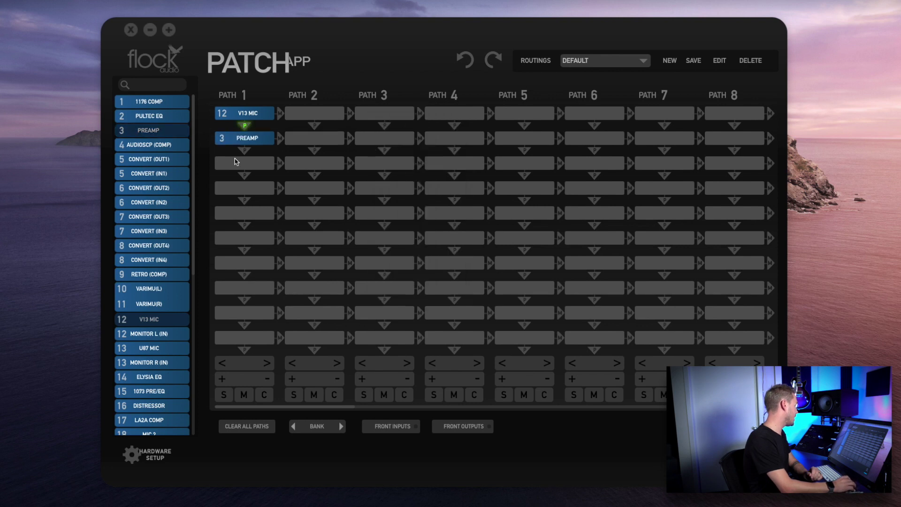
left_click(319, 164)
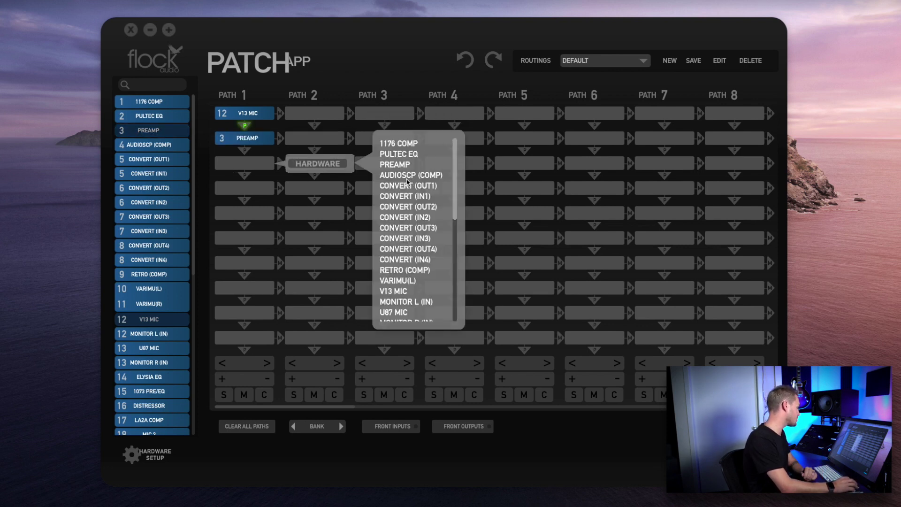
left_click(399, 154)
left_click(318, 188)
scroll(413, 253, "down", 2)
left_click(424, 271)
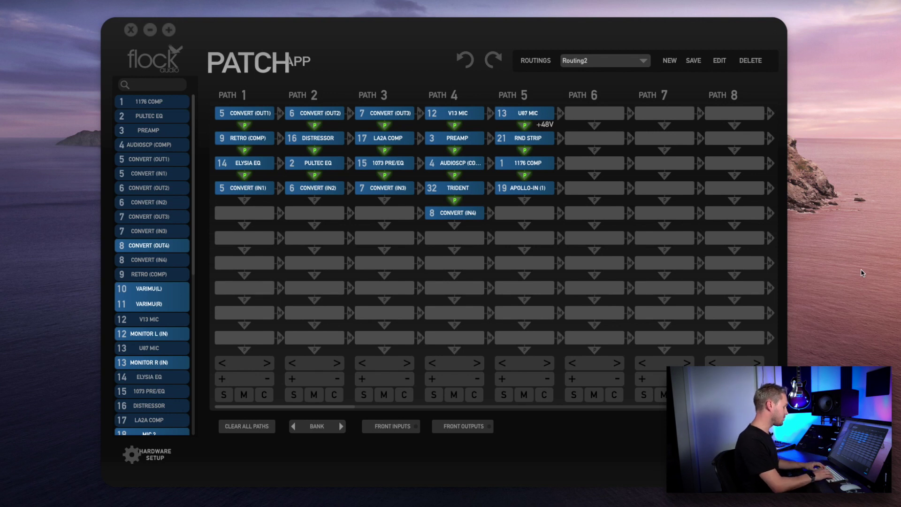
- Page through path banks 17-24, 9-16, 1-8 and 25-32, step one path, then drag V13 MIC out of path 1
key("period")
key("period")
key("period")
key("comma")
key("comma")
key("comma")
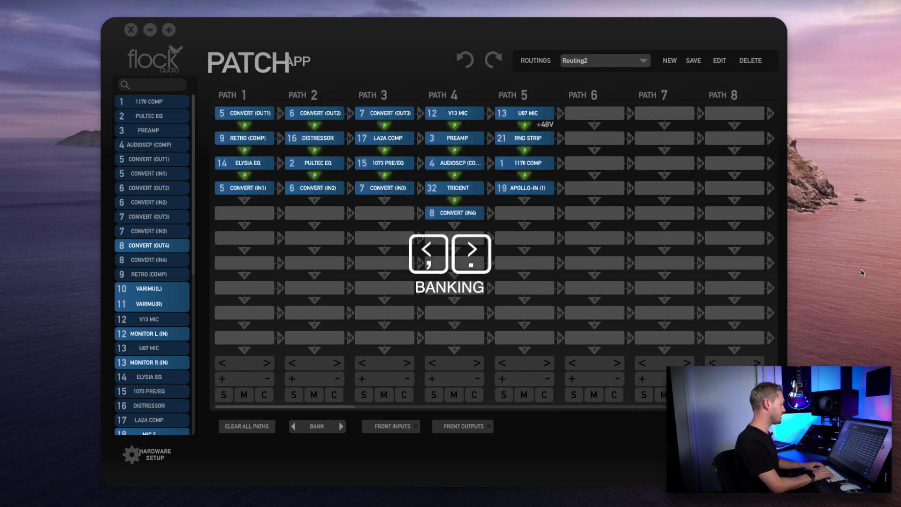
key("comma")
key("comma")
key("comma")
key("period")
key("period")
key("period")
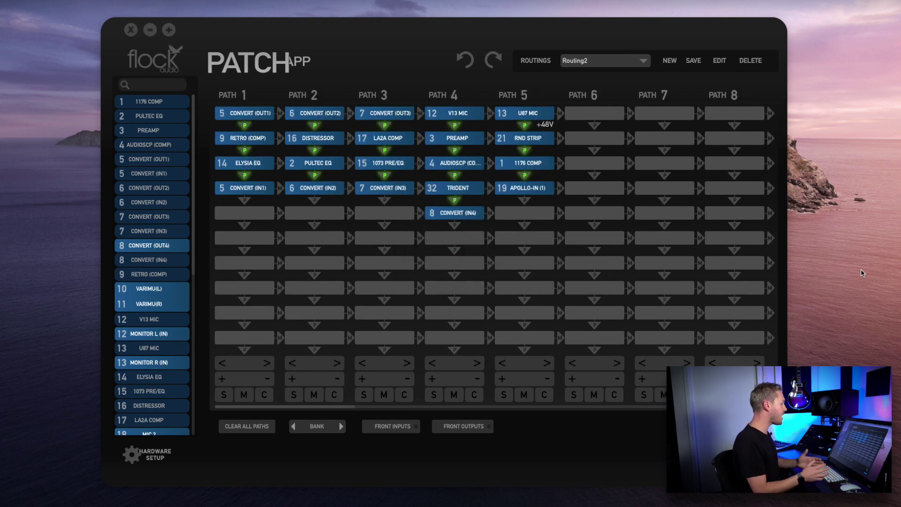
key("Right")
key("Right")
key("Right")
key("Right")
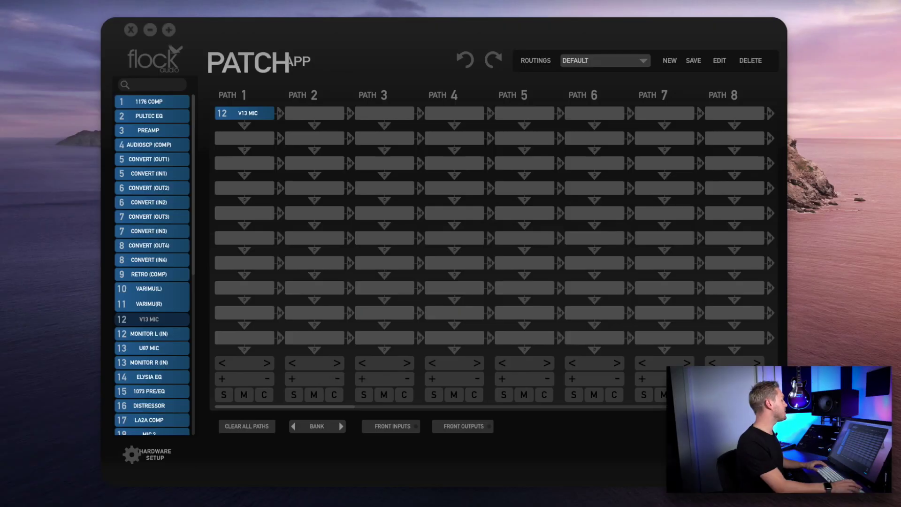
mouse_move(258, 118)
left_mouse_down()
mouse_move(298, 149)
mouse_move(770, 133)
mouse_move(223, 145)
mouse_move(244, 115)
left_mouse_up()
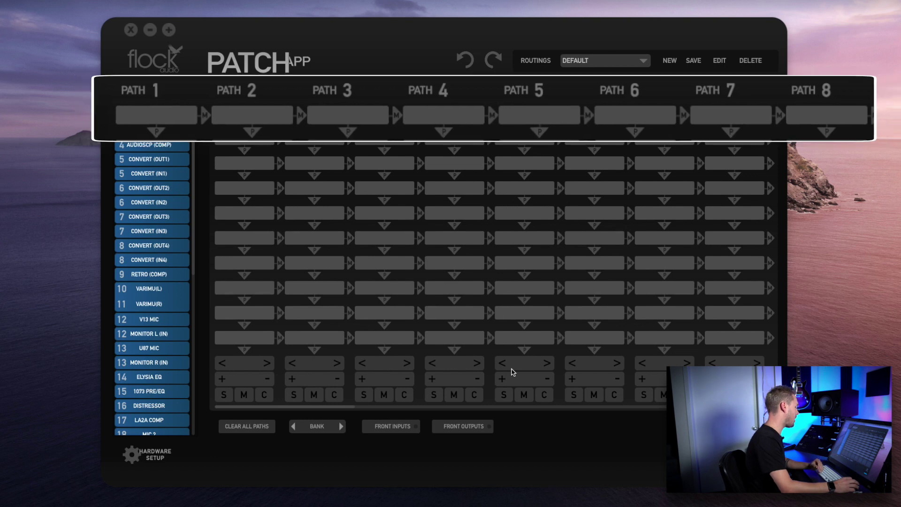
left_click(159, 454)
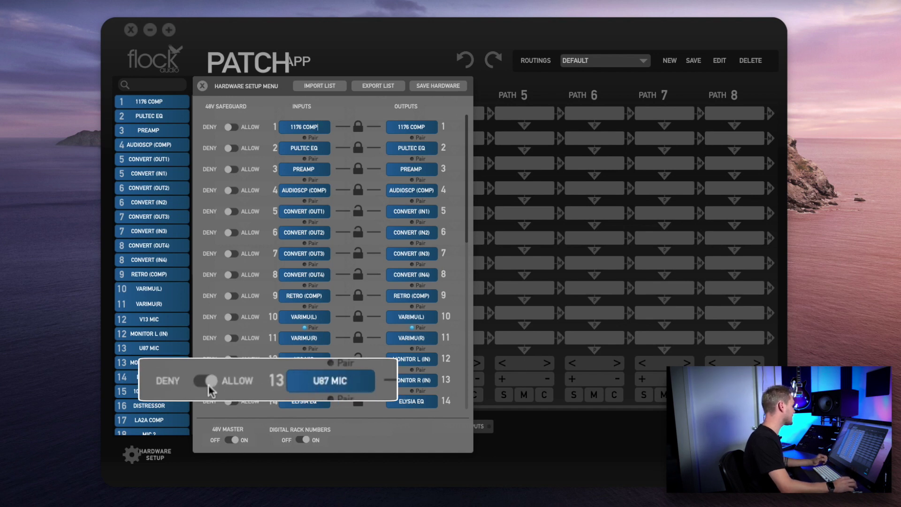
left_click(435, 87)
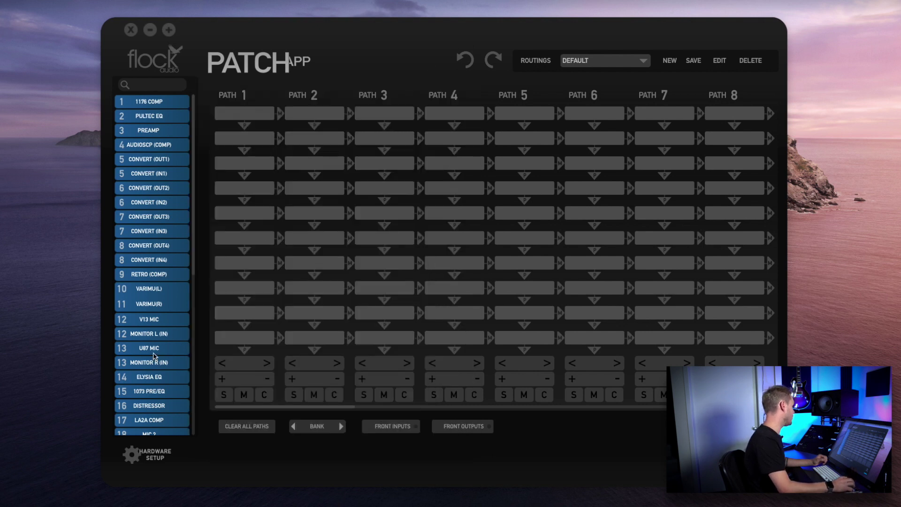
left_click_drag(154, 355, 236, 113)
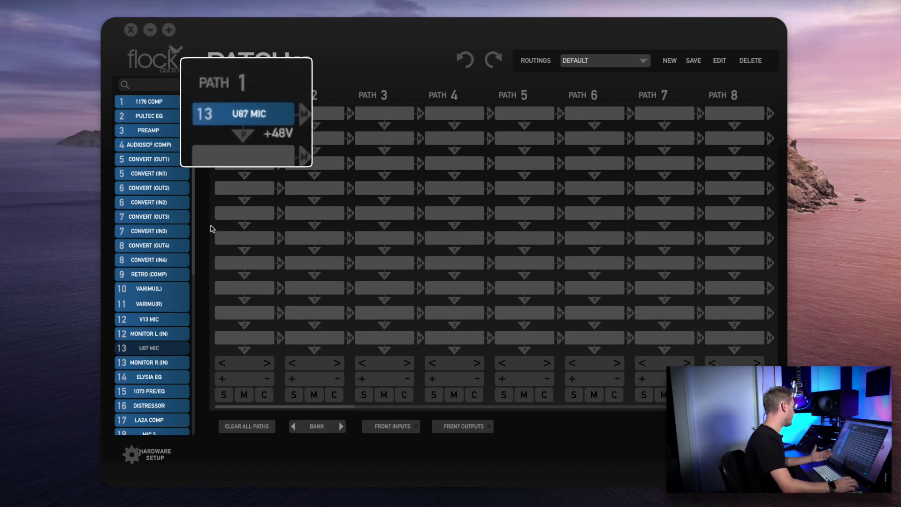
left_click_drag(152, 319, 230, 95)
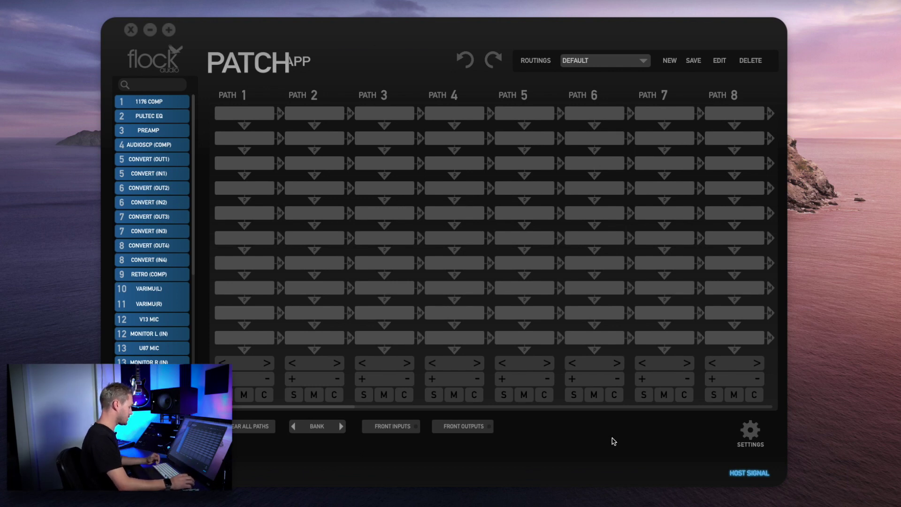
- Switch off Front I/O Toggle Controls in the Customize preferences and save them
left_click(750, 437)
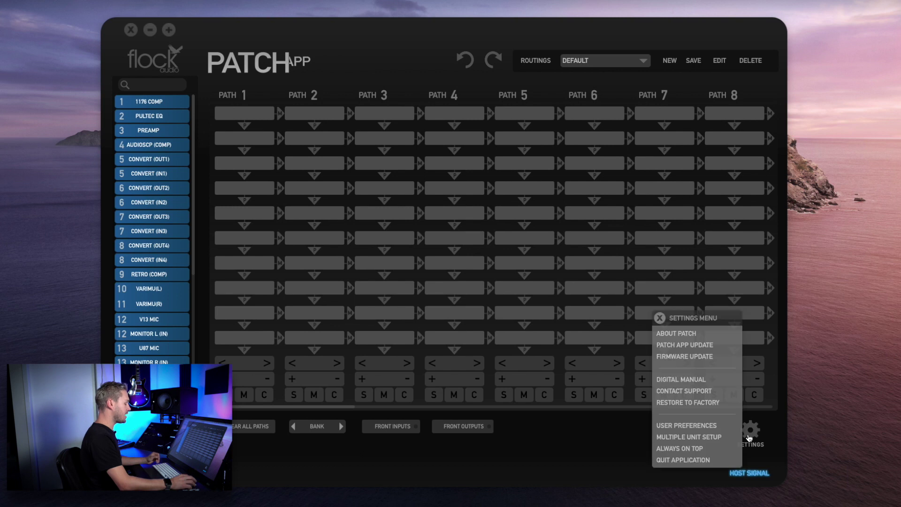
left_click(694, 427)
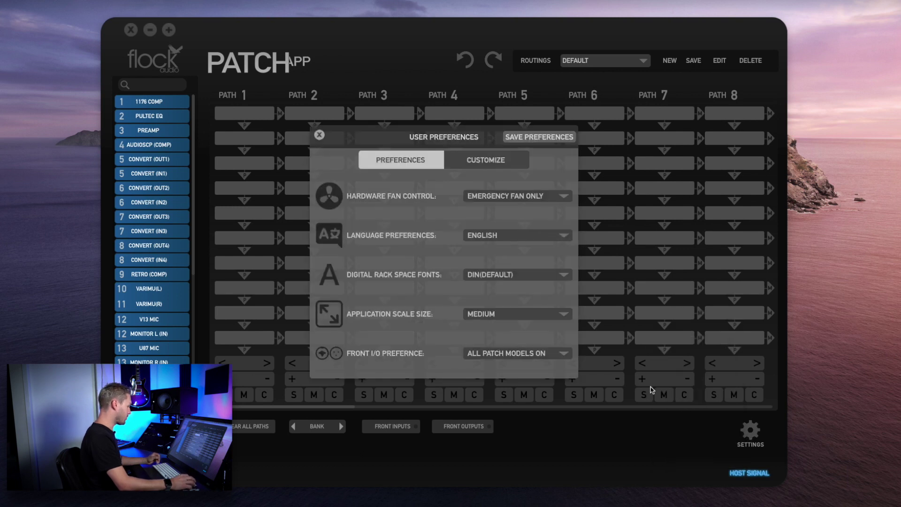
left_click(501, 167)
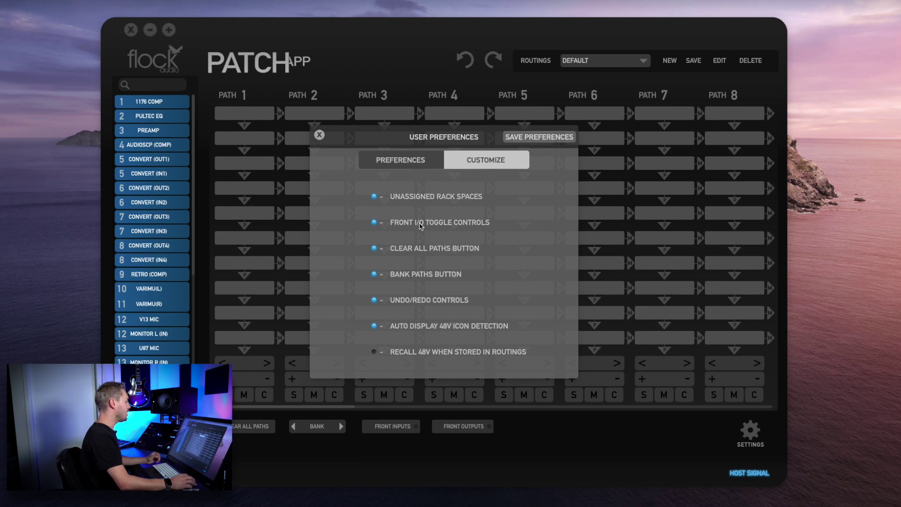
left_click(374, 197)
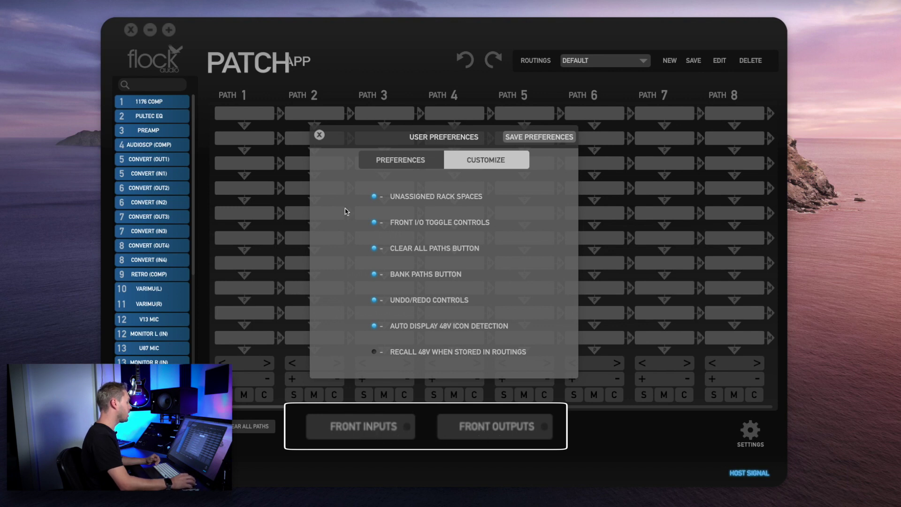
left_click(374, 222)
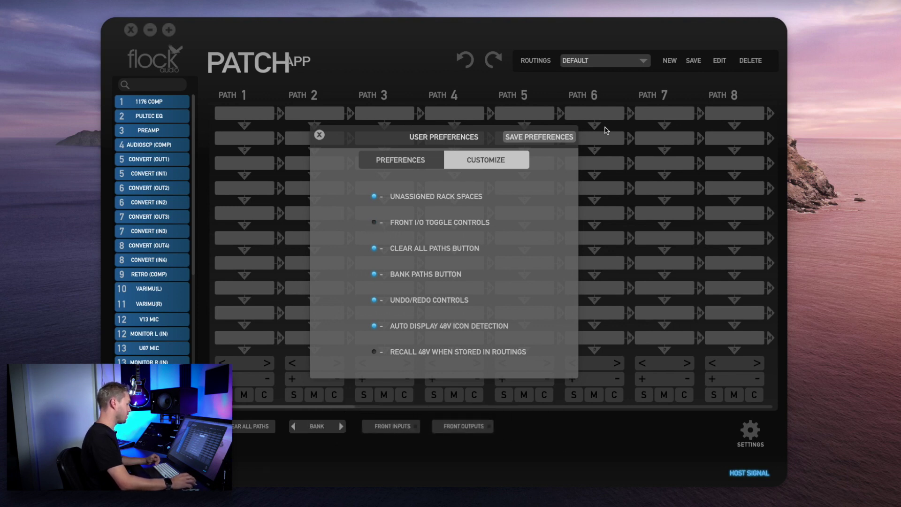
left_click(548, 138)
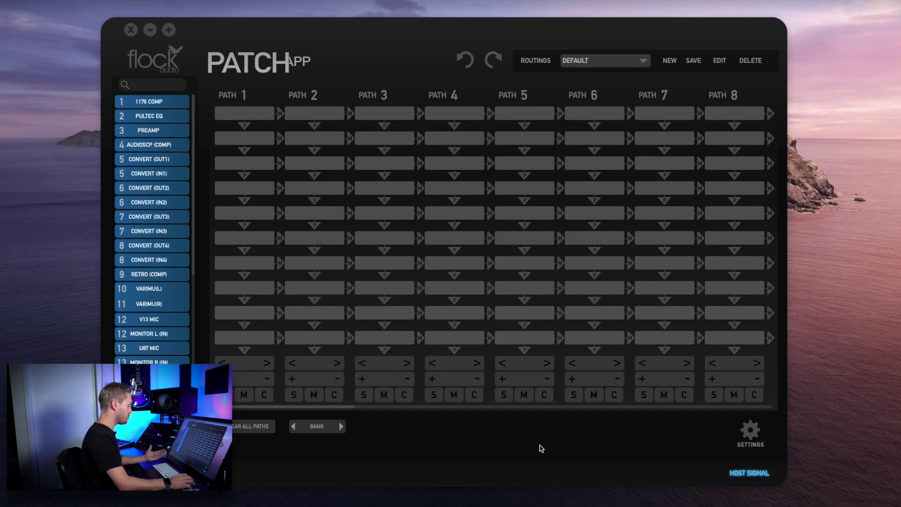
- Re-enable Front I/O Toggle Controls in the Customize preferences and save them
left_click(750, 430)
left_click(693, 425)
left_click(494, 170)
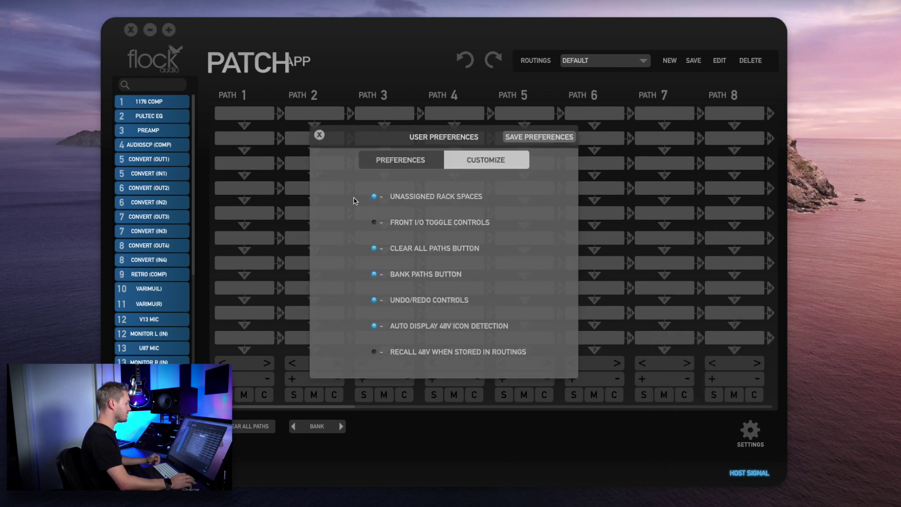
left_click(374, 223)
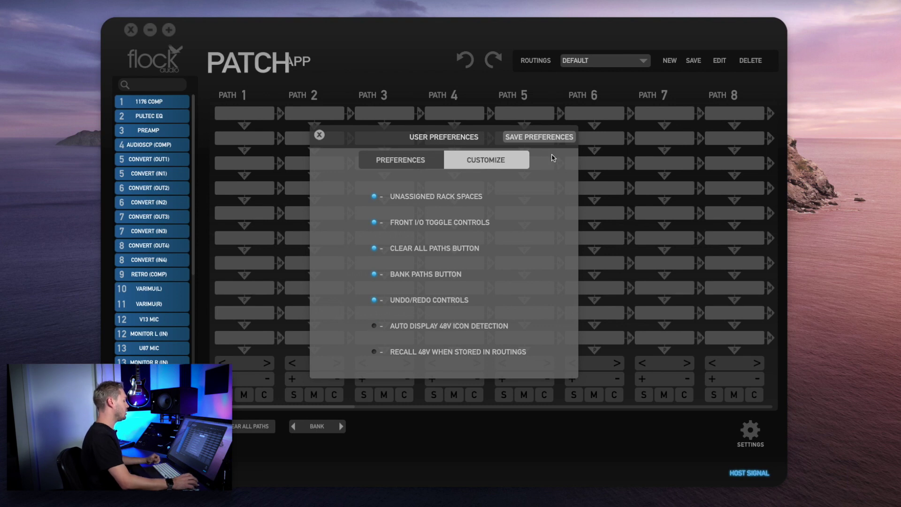
left_click(550, 137)
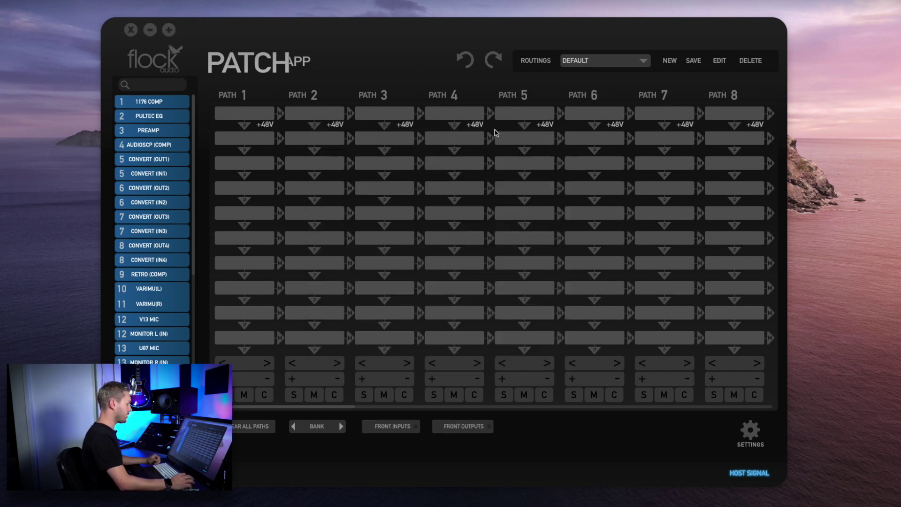
- Enable Auto Display 48V Icon Detection in the Customize preferences
scroll(709, 132, "right", 3)
scroll(711, 133, "left", 3)
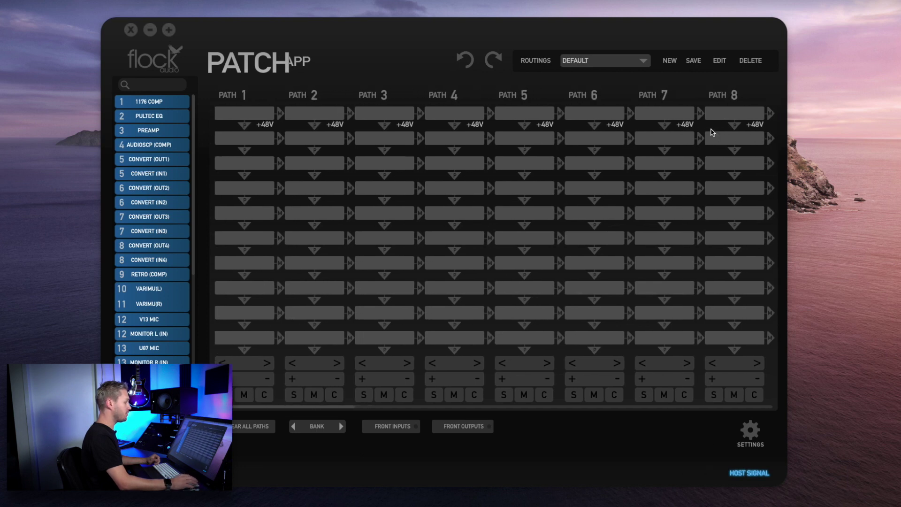
left_click(750, 430)
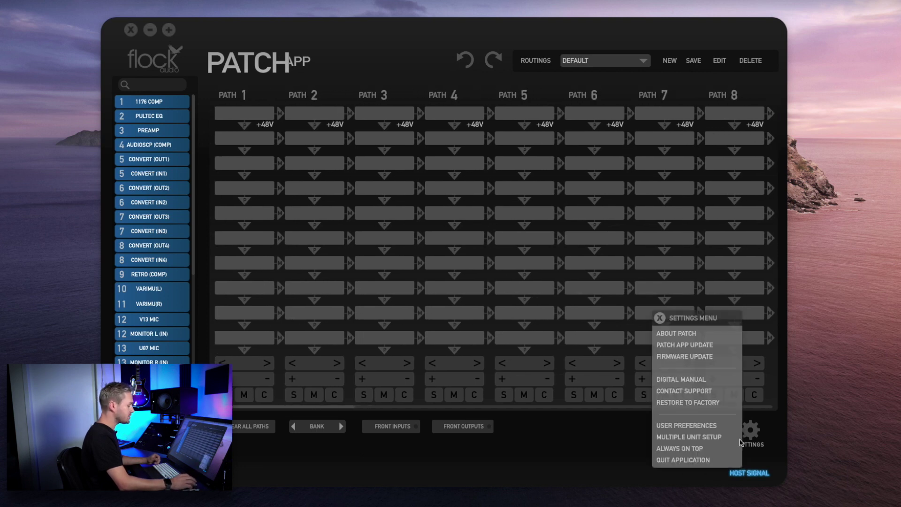
left_click(691, 426)
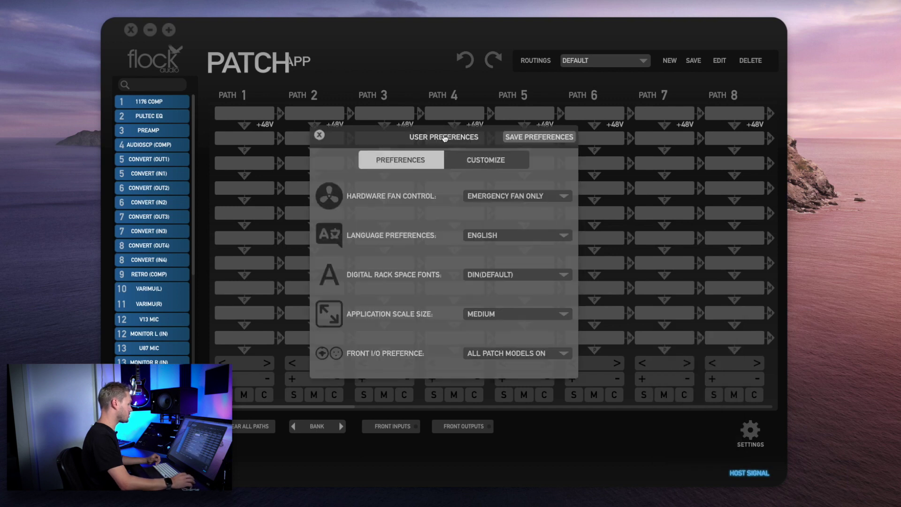
left_click(499, 160)
left_click(374, 326)
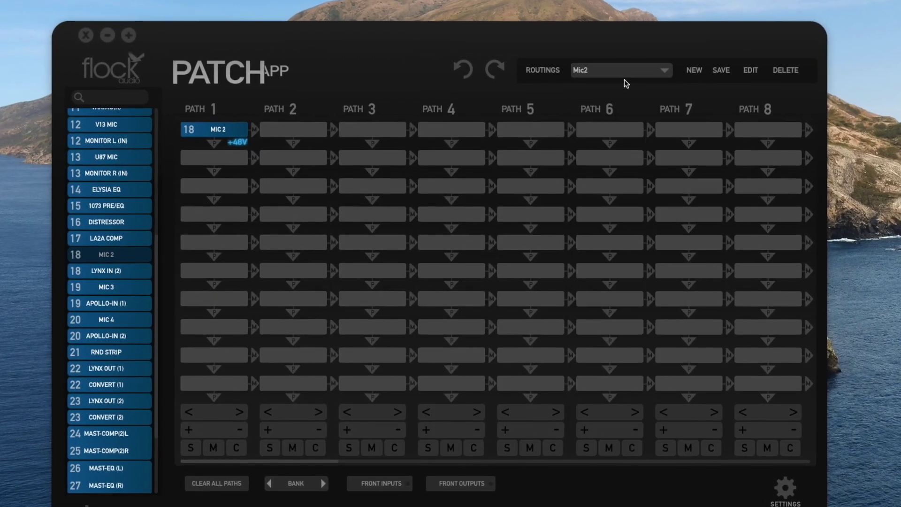
- Cycle the saved routings from Mic2 through Mic3 back to DEFAULT
left_click(624, 80)
left_click(595, 103)
left_click(605, 69)
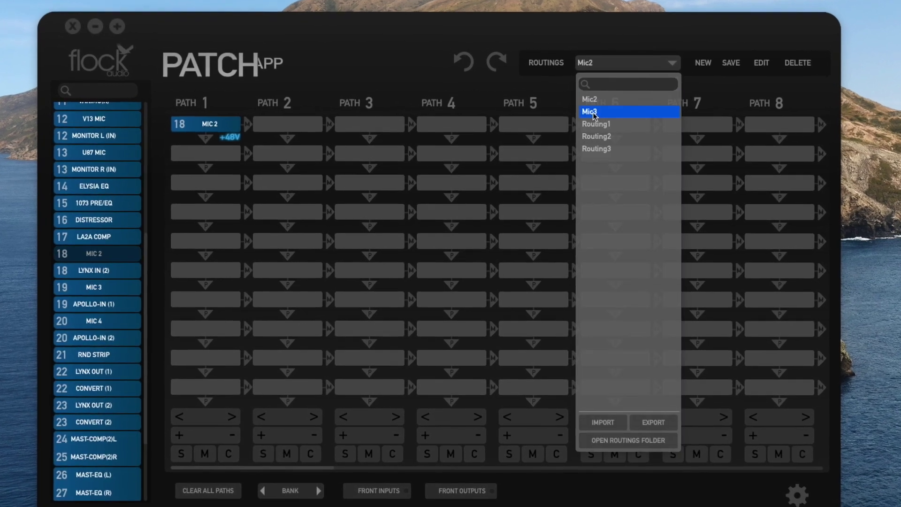
left_click(594, 114)
left_click(610, 63)
left_click(600, 66)
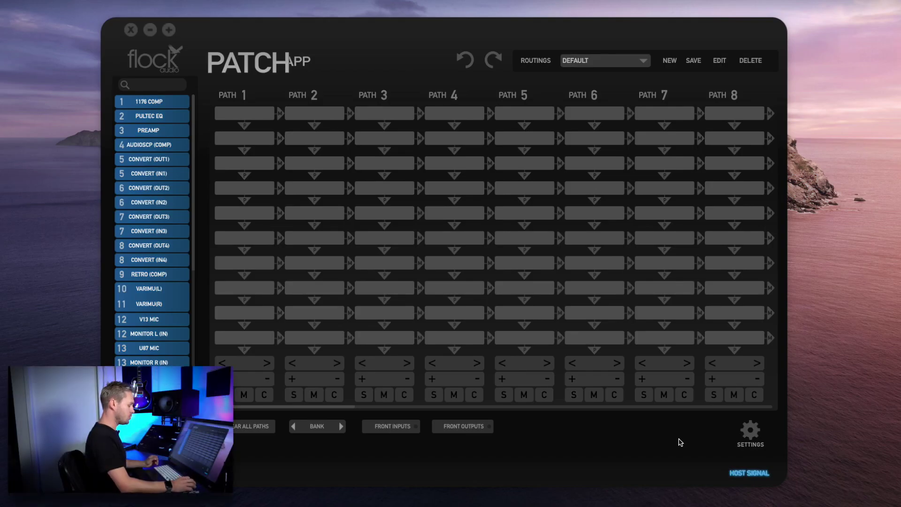
- In Multiple Unit Setup, assign Unit 1 the INPUTS/OUTPUTS 1-4 passes
left_click(753, 441)
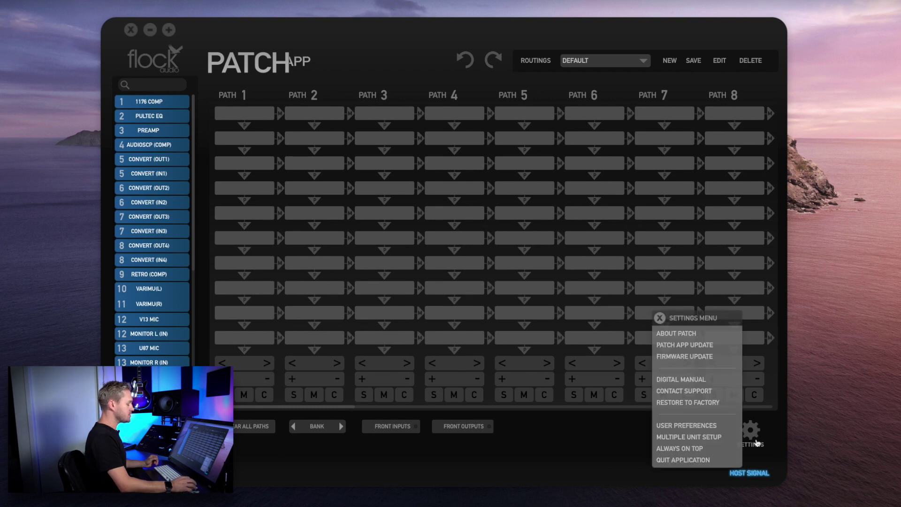
left_click(695, 438)
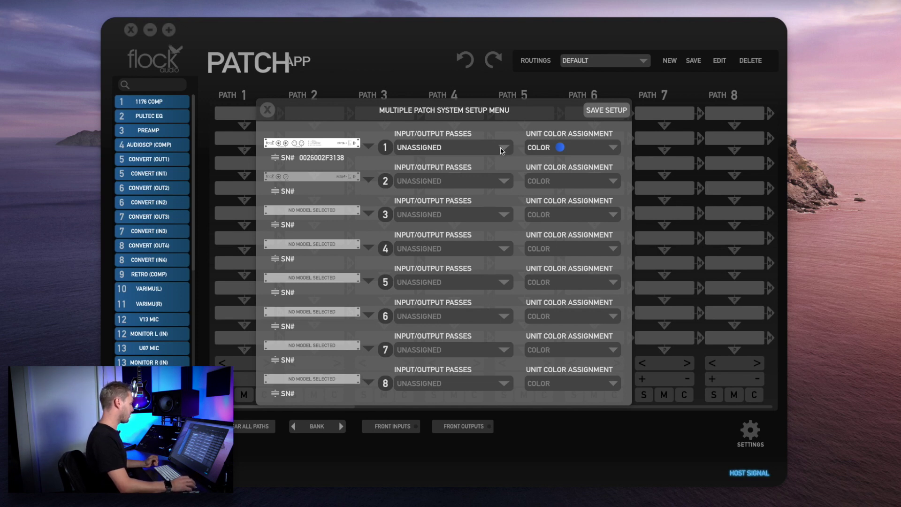
left_click(448, 149)
scroll(462, 197, "down", 5)
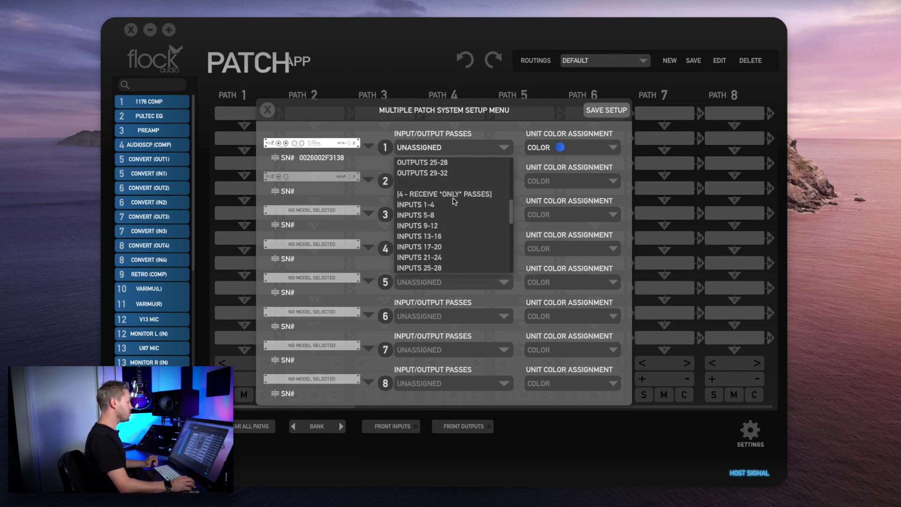
scroll(459, 207, "down", 3)
scroll(459, 211, "up", 10)
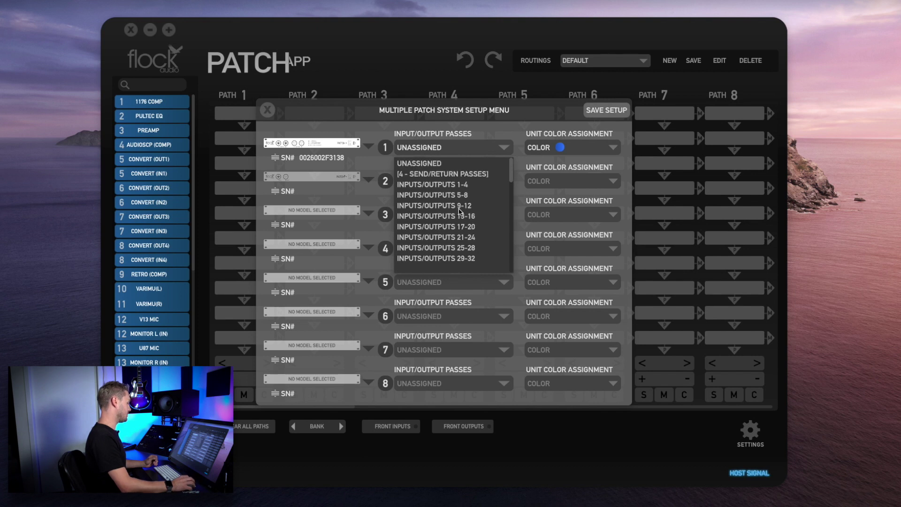
left_click(347, 127)
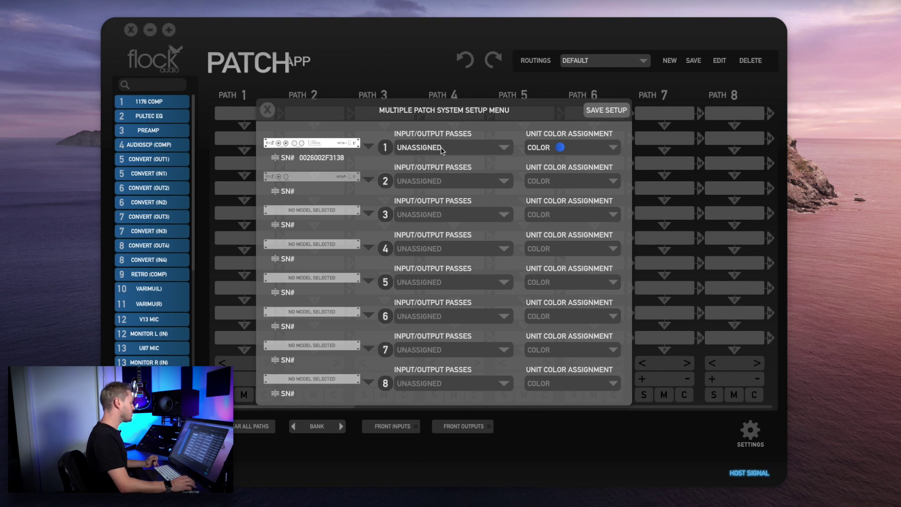
left_click(486, 154)
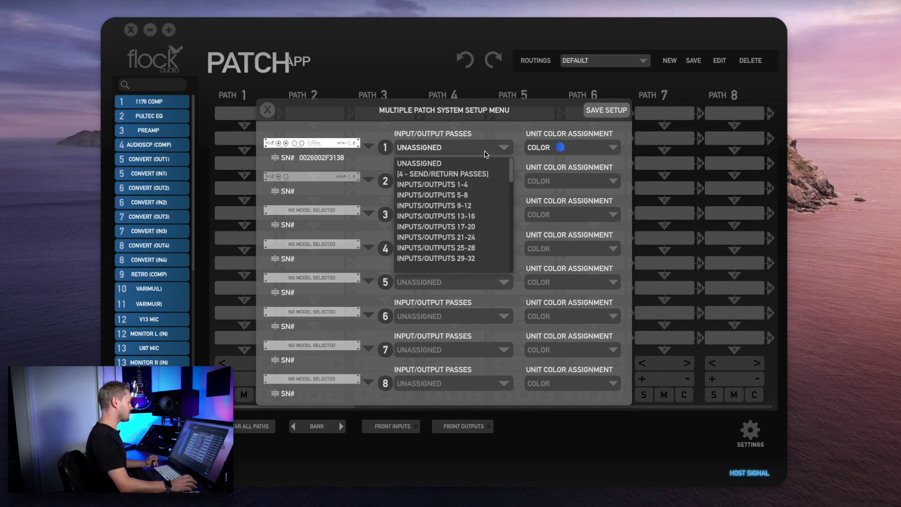
scroll(468, 195, "down", 4)
scroll(468, 198, "up", 4)
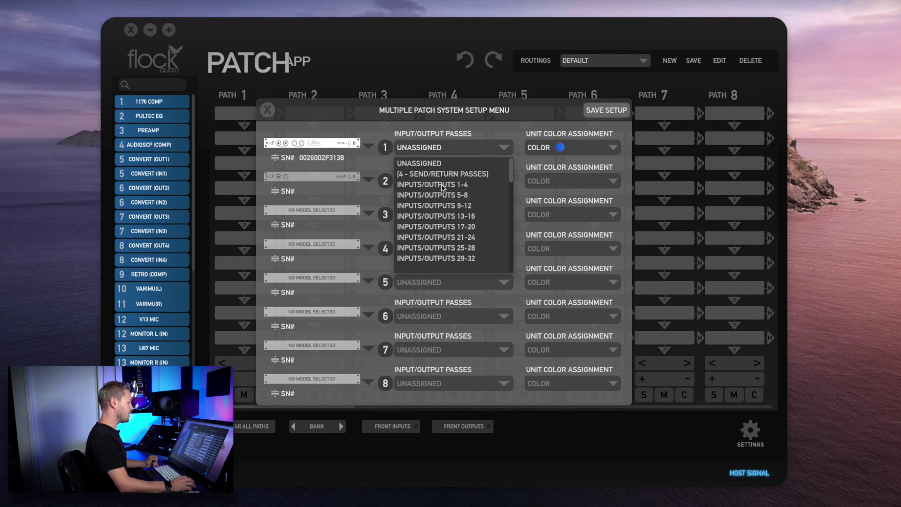
left_click(437, 186)
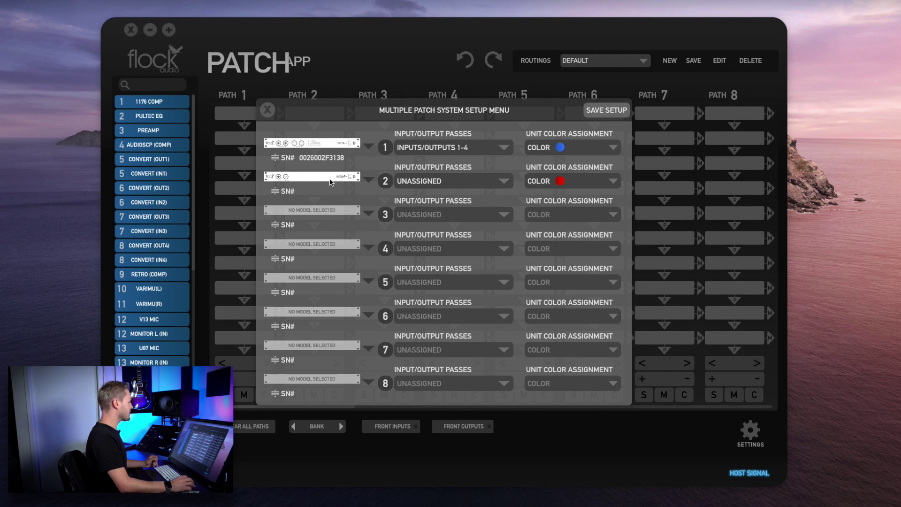
- Set Unit 2's model to PATCH LT, keep Unit 1 blue, and save the setup
left_click(369, 180)
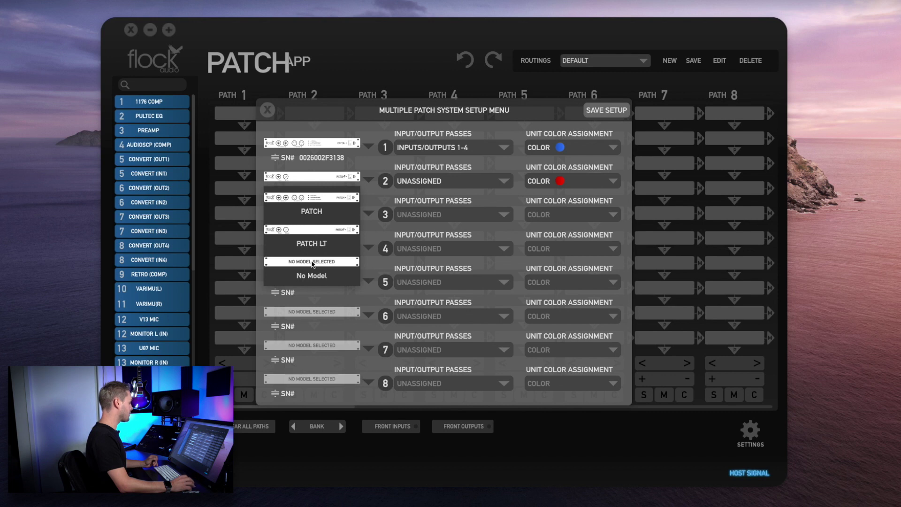
left_click(314, 234)
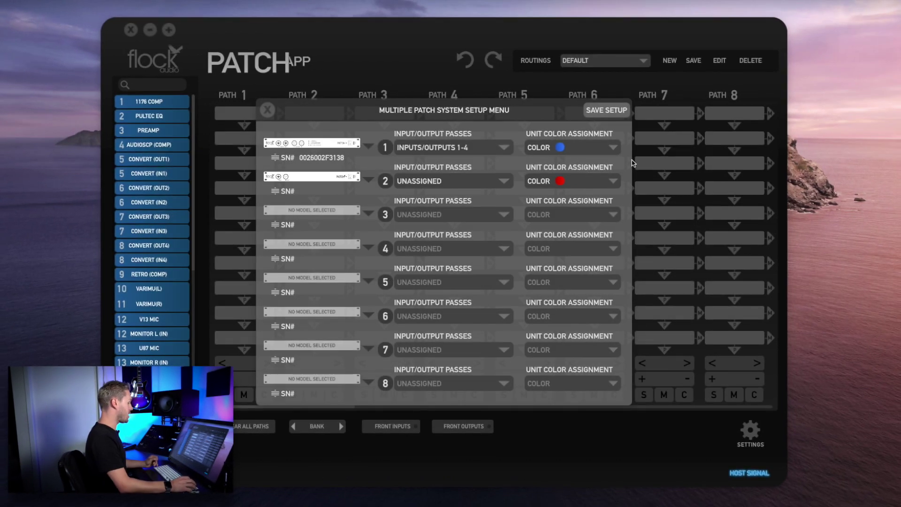
left_click(586, 148)
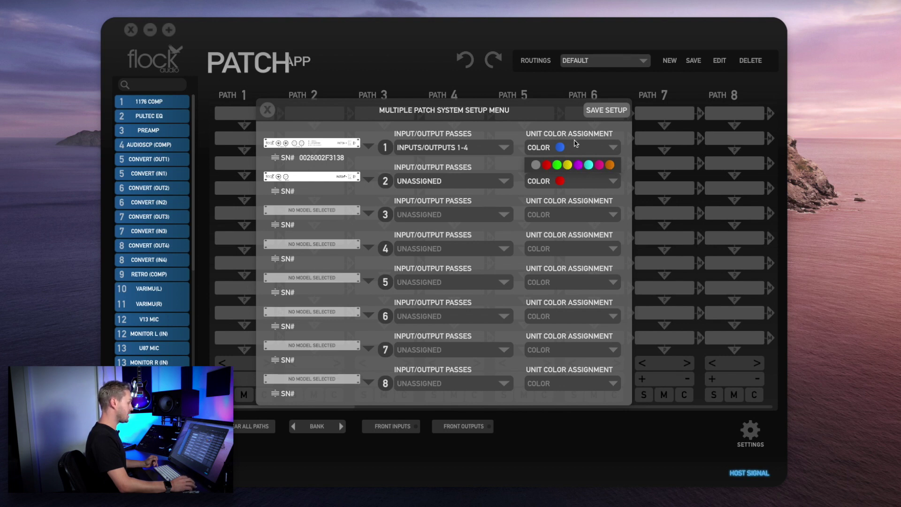
left_click(557, 129)
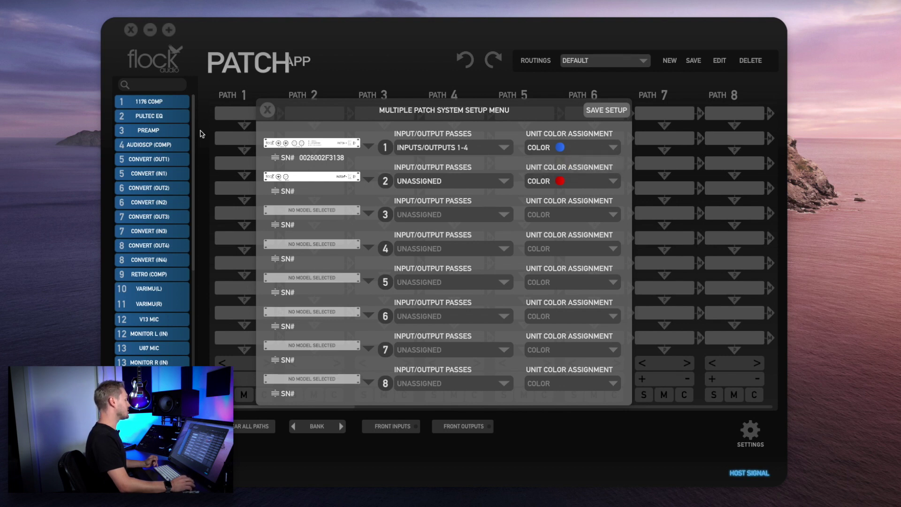
left_click(605, 111)
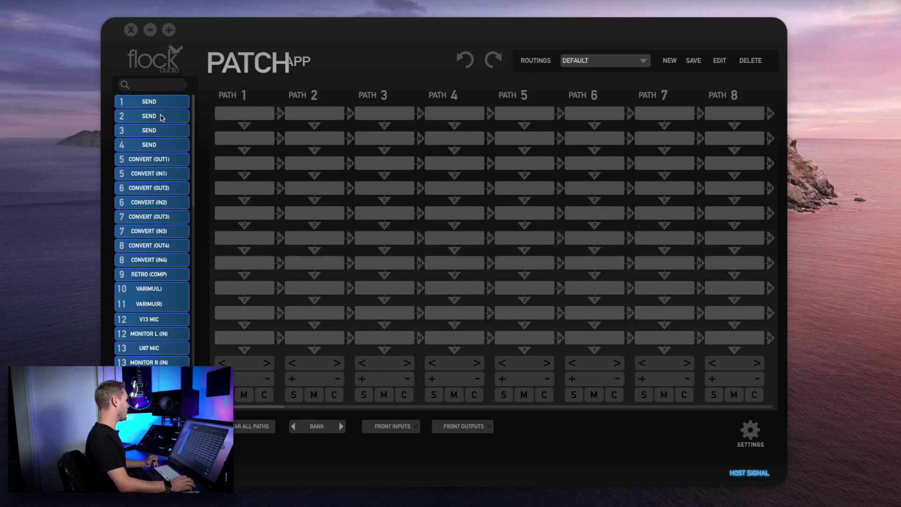
- Scroll the device list to inspect the new SEND entries and red-bordered PATCH LT devices
scroll(162, 197, "down", 15)
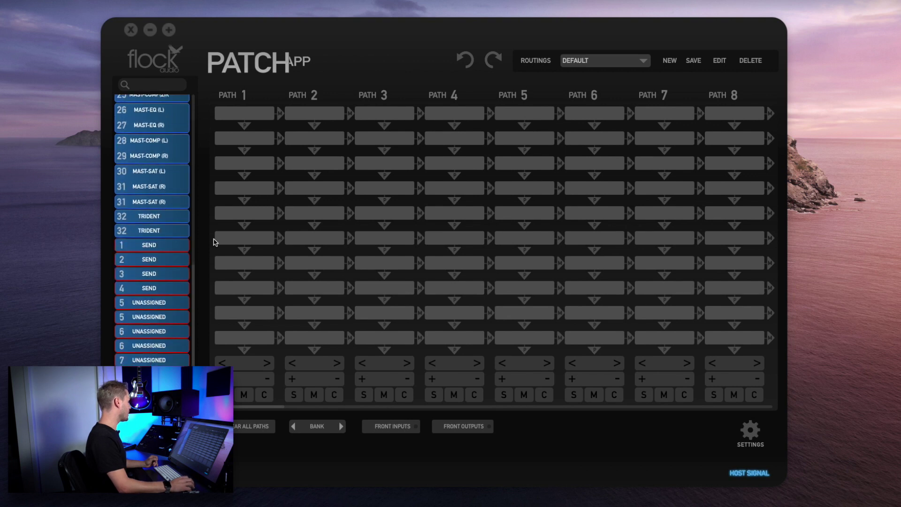
scroll(163, 216, "up", 10)
scroll(163, 221, "down", 6)
scroll(165, 220, "down", 5)
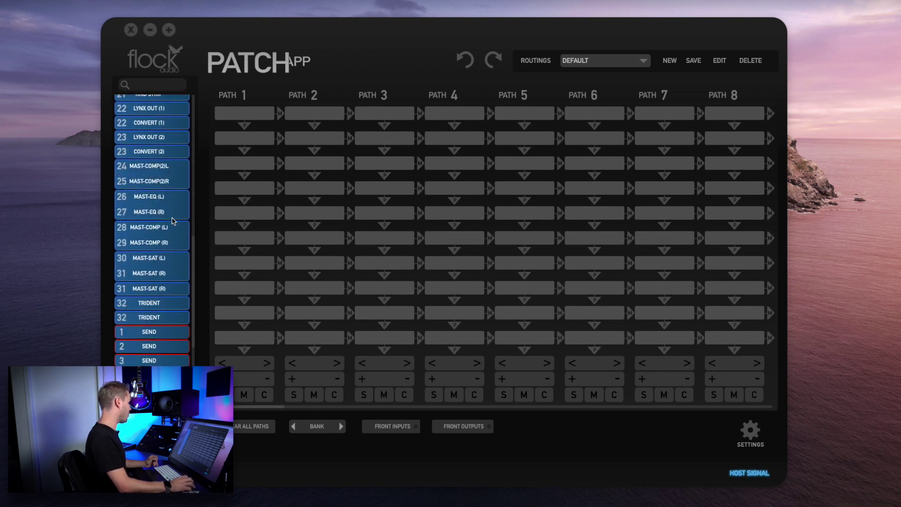
scroll(169, 221, "up", 12)
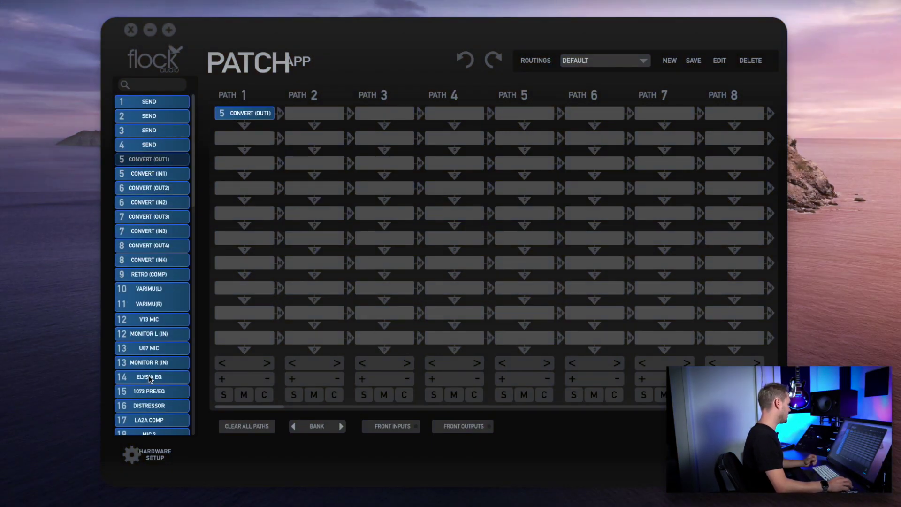
- Add ELYSIA EQ, send 1 and COMPRES2 to Path 1 after CONVERT (OUT1)
left_click_drag(150, 378, 239, 138)
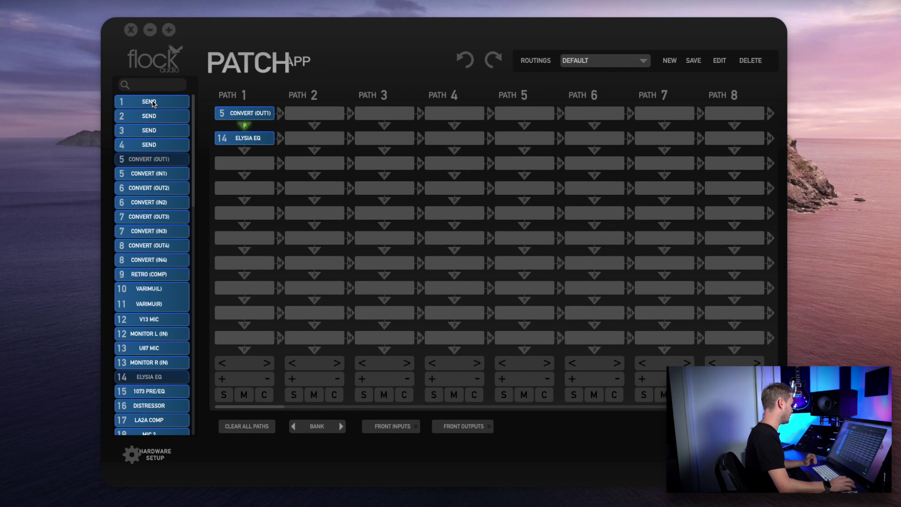
left_click_drag(152, 104, 245, 163)
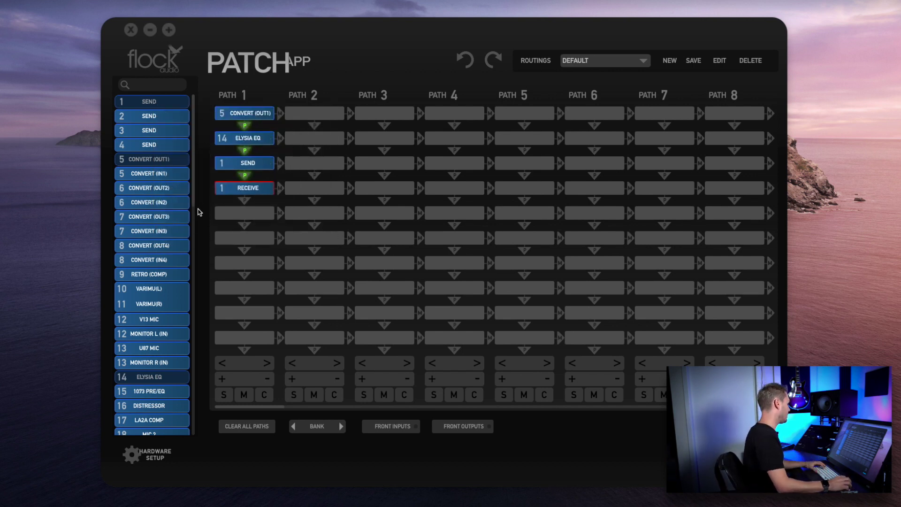
scroll(181, 214, "down", 10)
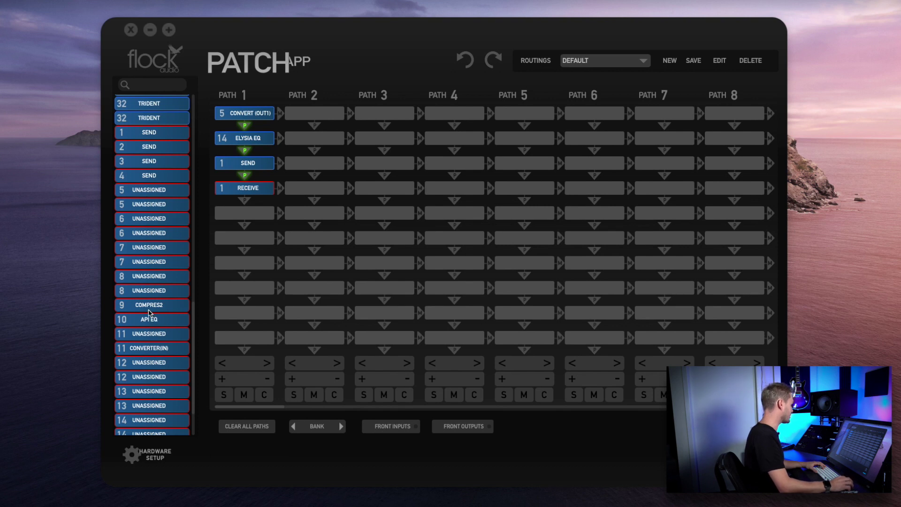
left_click_drag(235, 262, 239, 212)
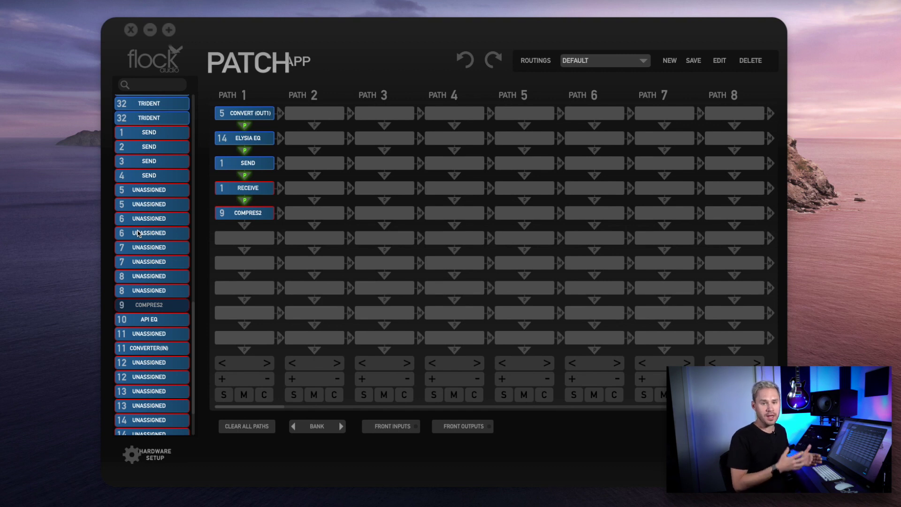
- Add the PATCH LT's send 1 after COMPRES2, then CONVERT (IN1) at the end of Path 1
scroll(143, 233, "up", 5)
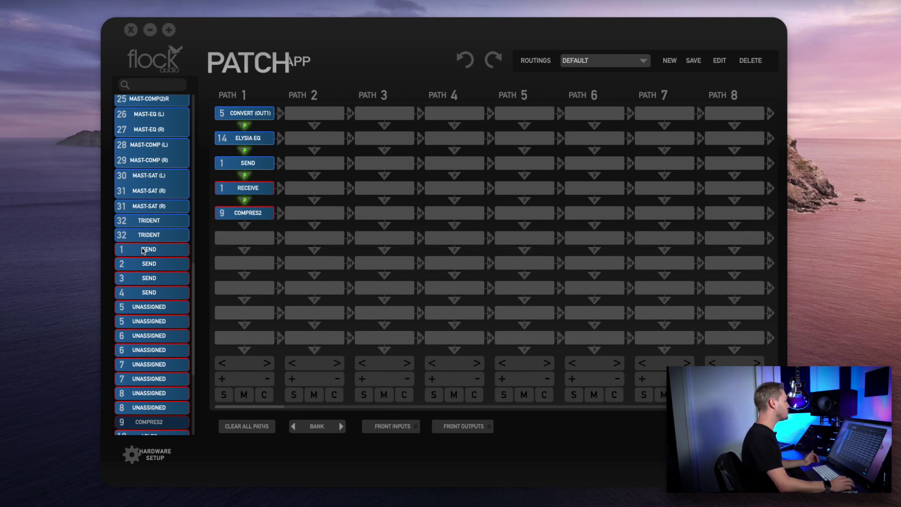
left_click_drag(144, 250, 240, 238)
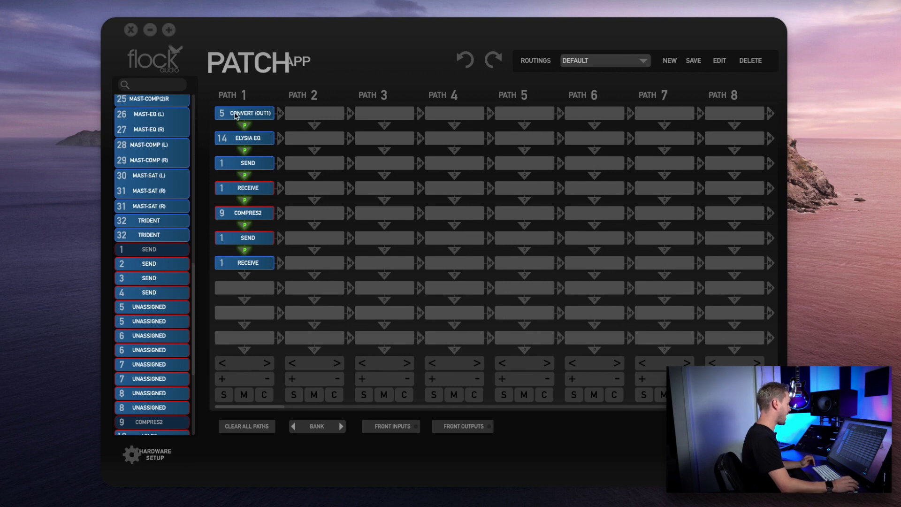
scroll(158, 205, "down", 5)
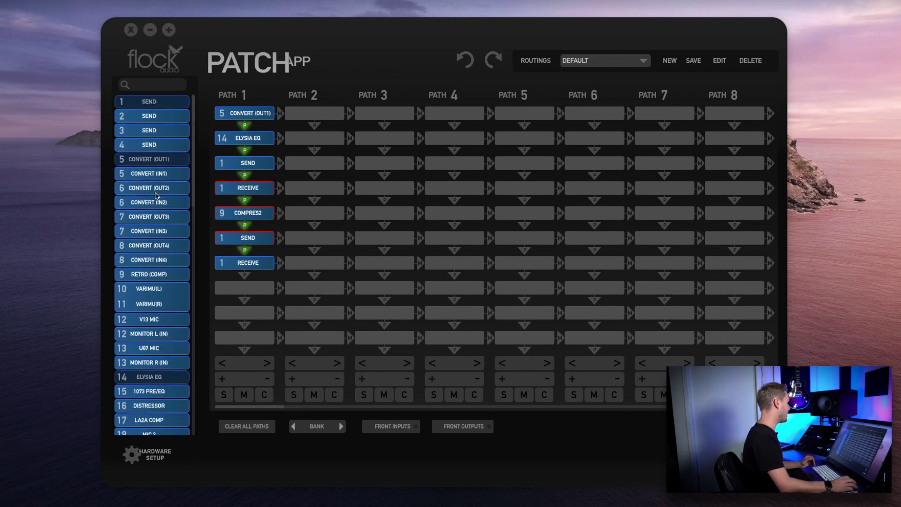
left_click_drag(149, 175, 295, 289)
left_click_drag(237, 287, 237, 287)
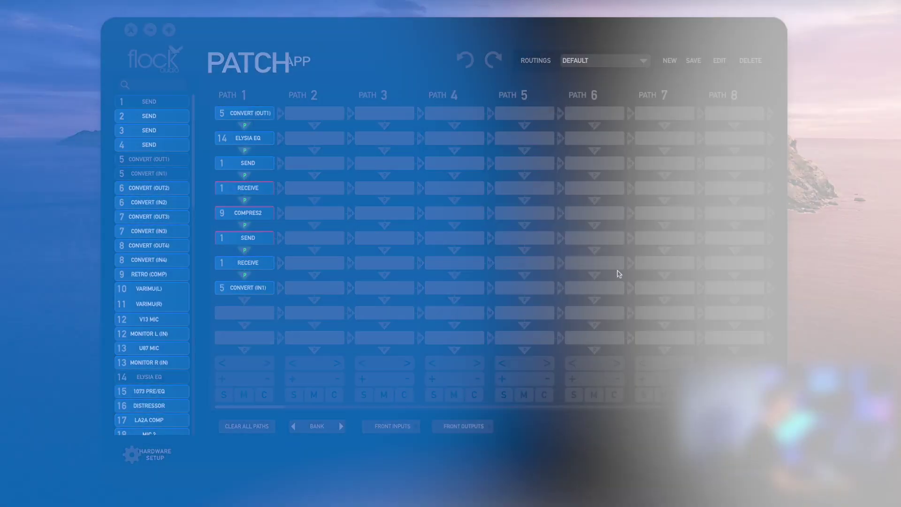